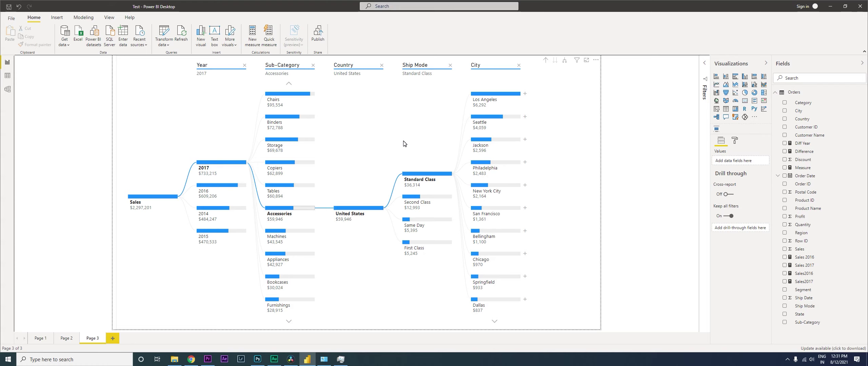
- Delete the Sub-Category level from the Sales decomposition tree
left_click(313, 65)
- Remove the Country level and shrink the decomposition tree visual from its top-right corner
left_click(313, 65)
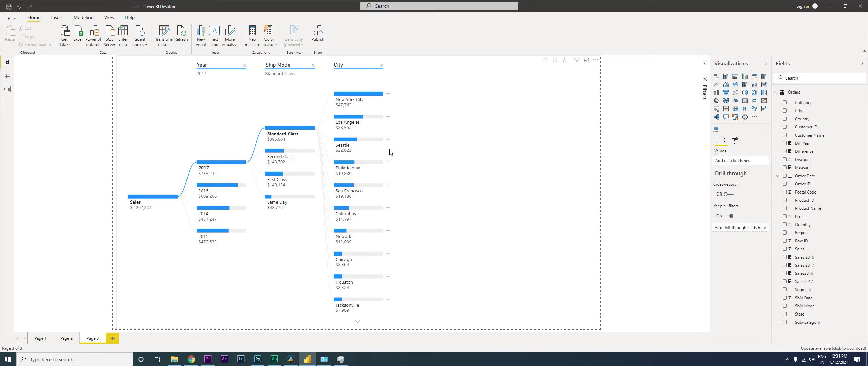
mouse_move(372, 152)
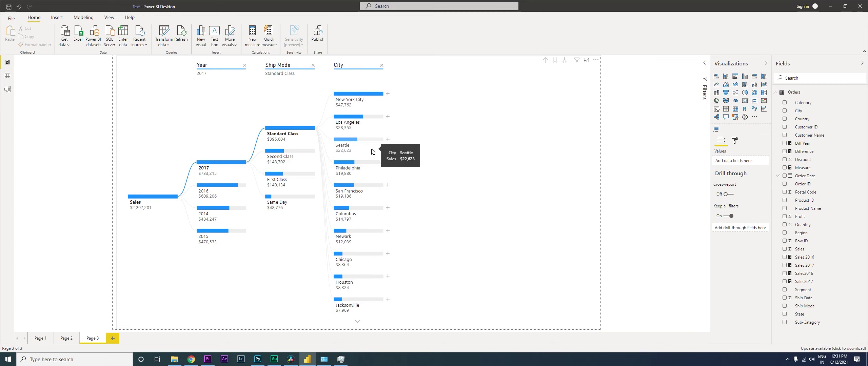
left_click(448, 127)
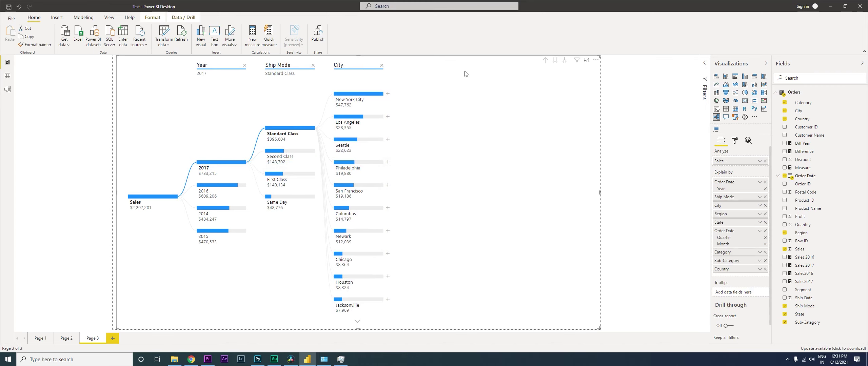
left_click_drag(600, 57, 553, 100)
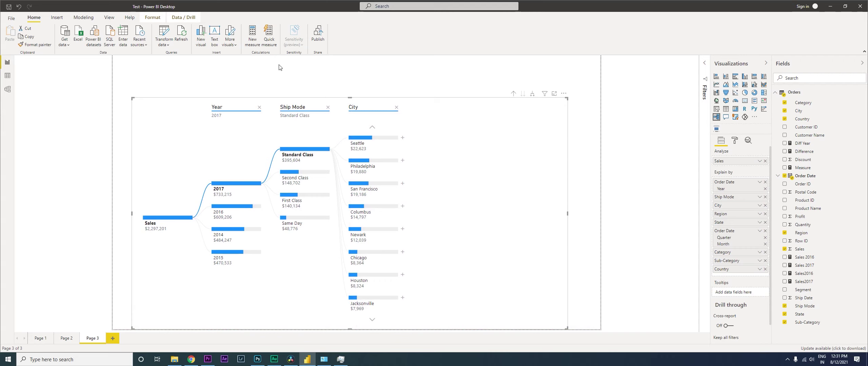
left_click(231, 75)
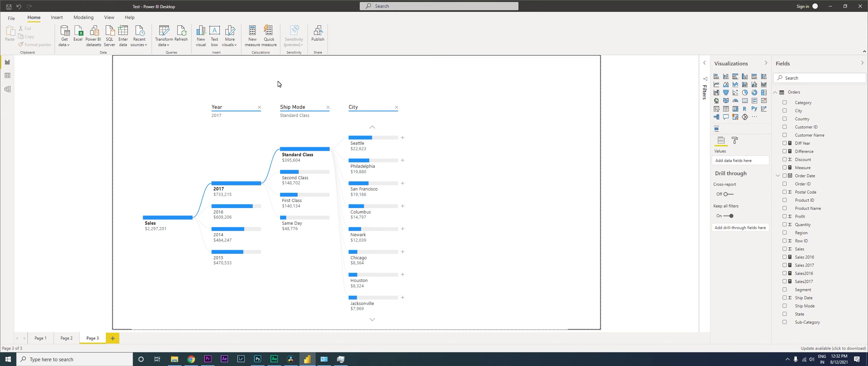
- Swap the Year level for Sub-Category and Ship Mode for Year, then expand Phones ($330,007) by year
left_click(225, 110)
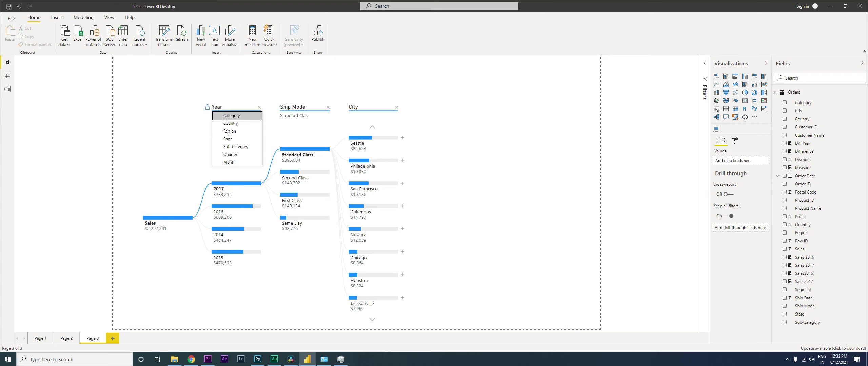
left_click(231, 146)
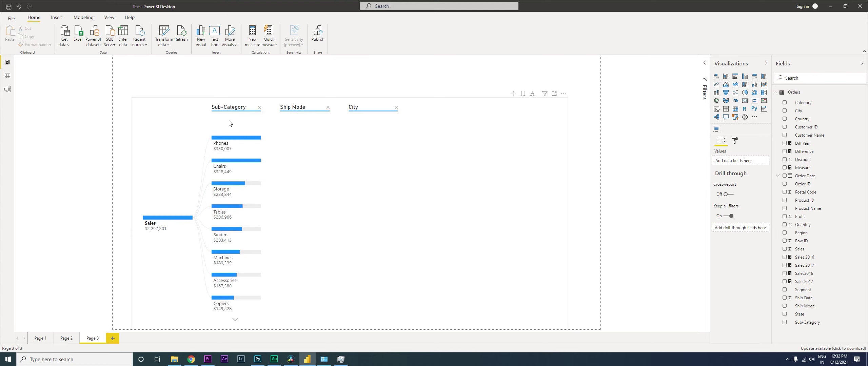
left_click(294, 109)
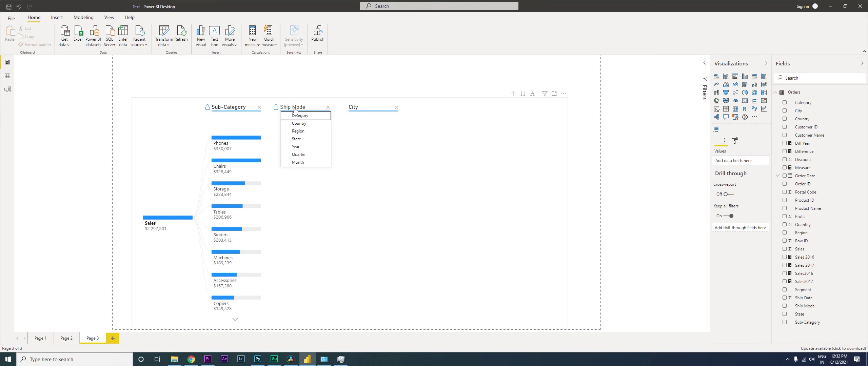
left_click(310, 149)
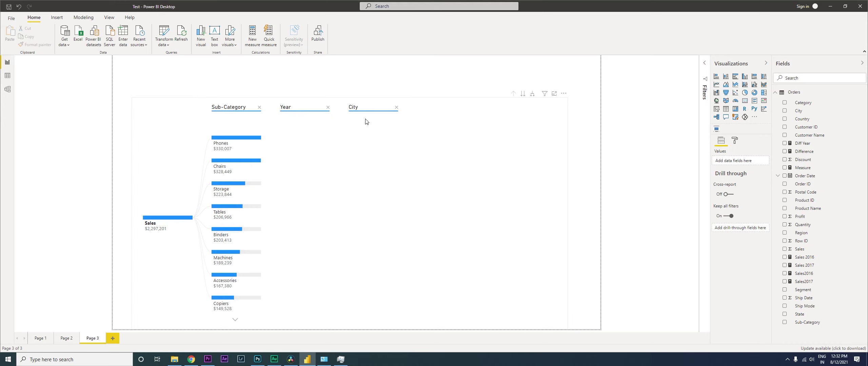
left_click(357, 109)
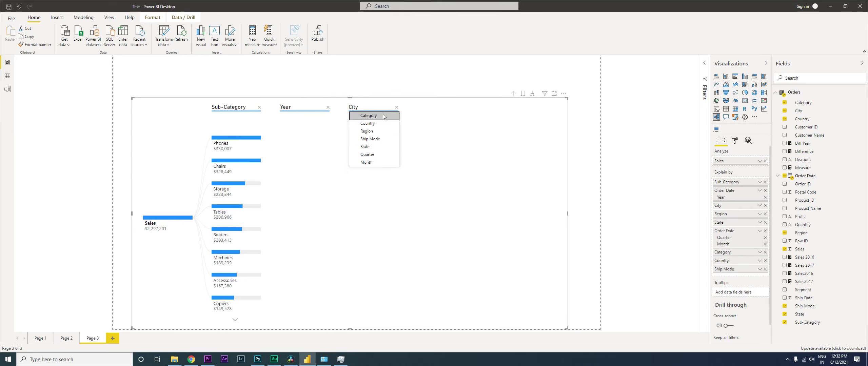
left_click(457, 159)
left_click(234, 142)
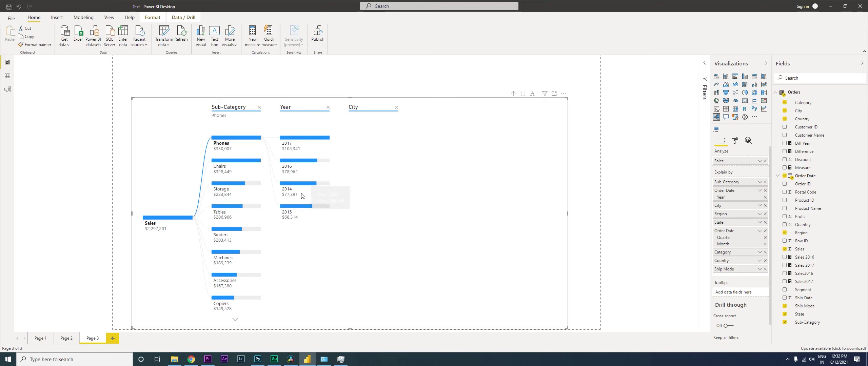
- Drill 2017 into New York City, then by Ship Mode to Standard Class, then by Month
left_click(287, 146)
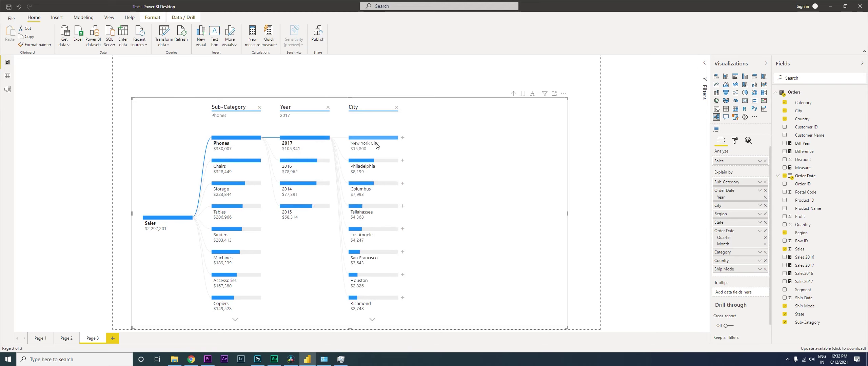
left_click(402, 138)
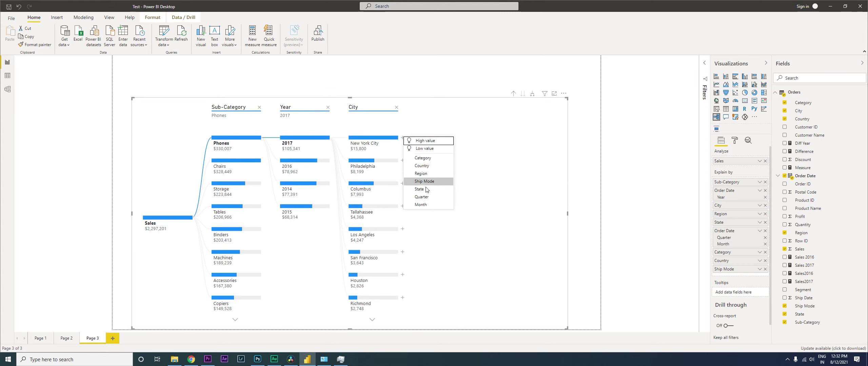
left_click(424, 182)
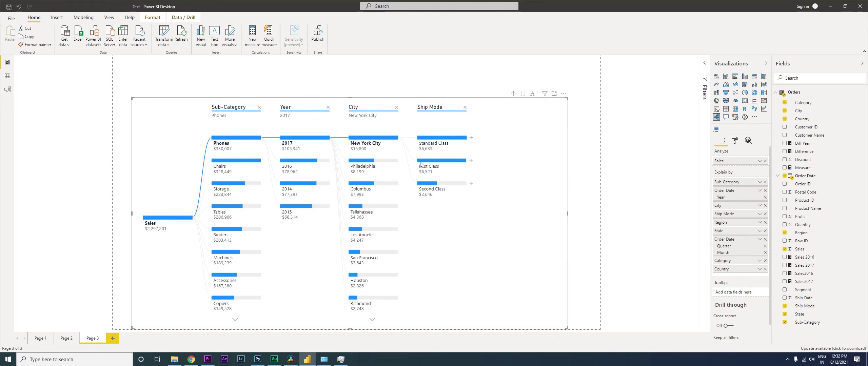
left_click(471, 139)
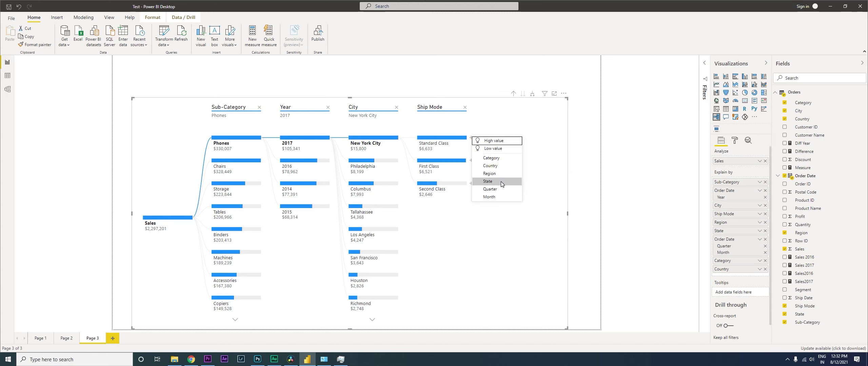
left_click(502, 196)
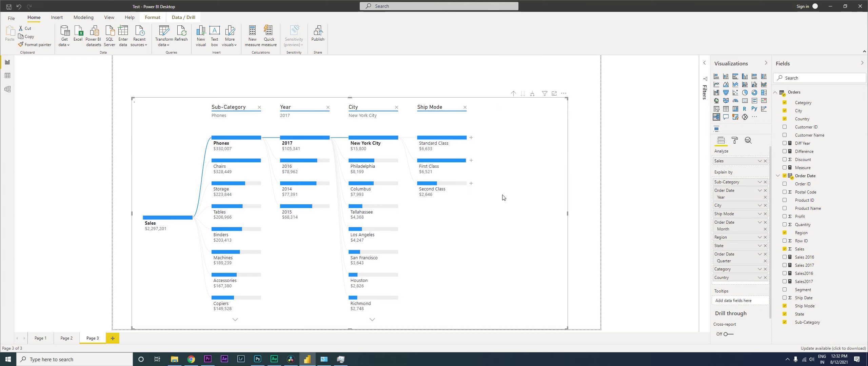
mouse_move(517, 210)
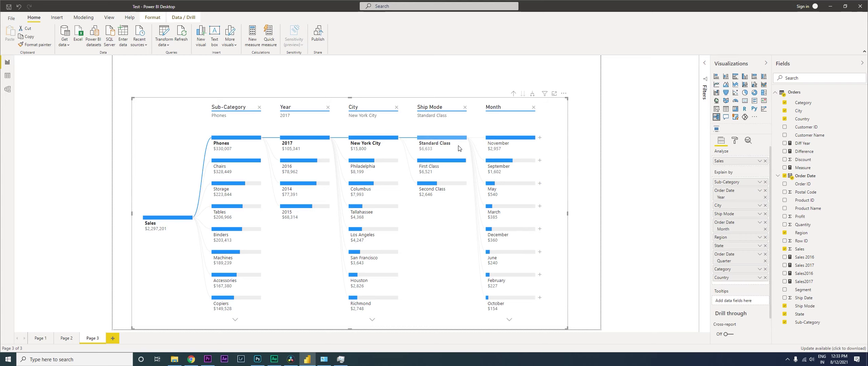
mouse_move(458, 147)
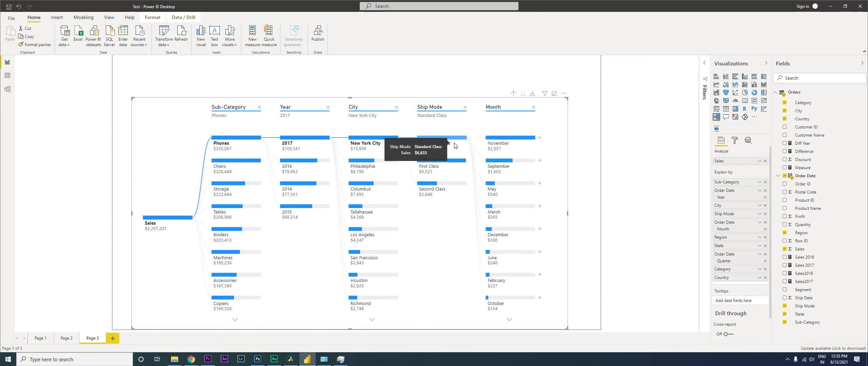
left_click(236, 81)
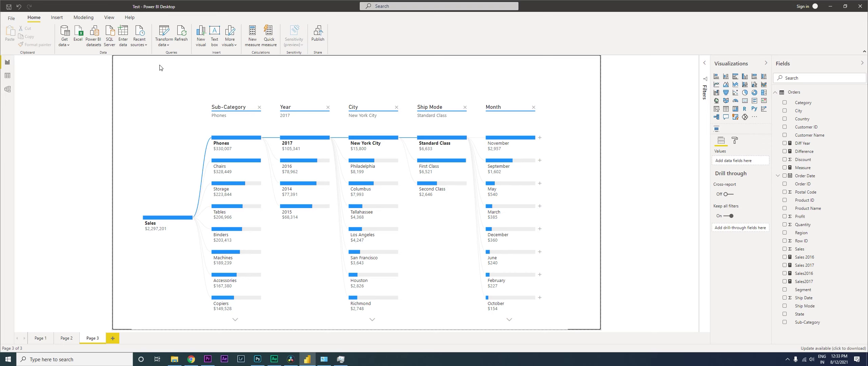
- Insert a rectangle shape and resize it into a thin bar at the top of the page
left_click(57, 17)
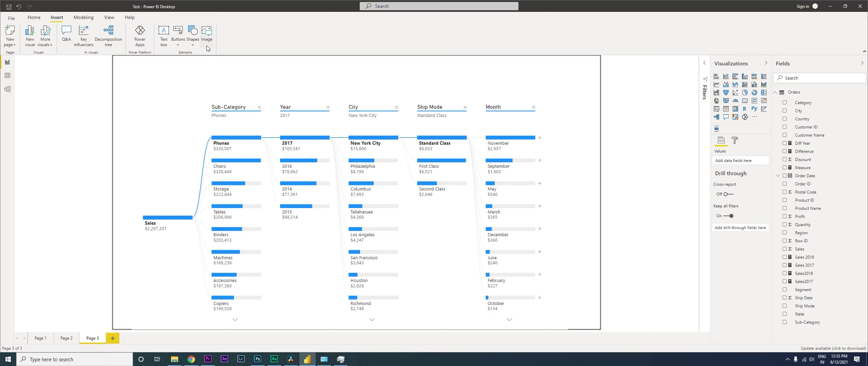
left_click(193, 37)
left_click(208, 55)
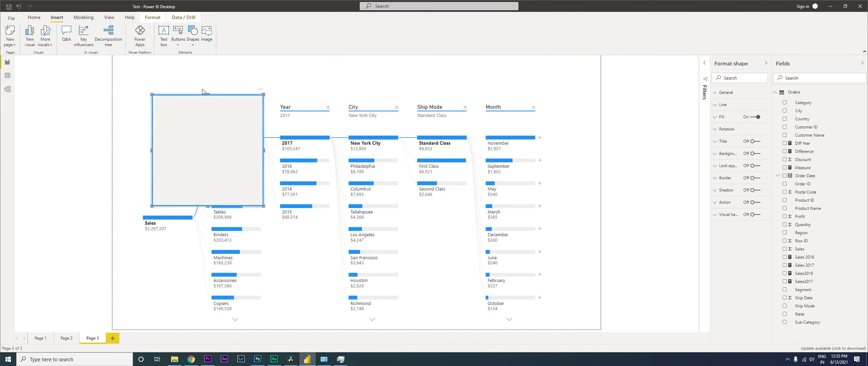
left_click_drag(266, 208, 248, 118)
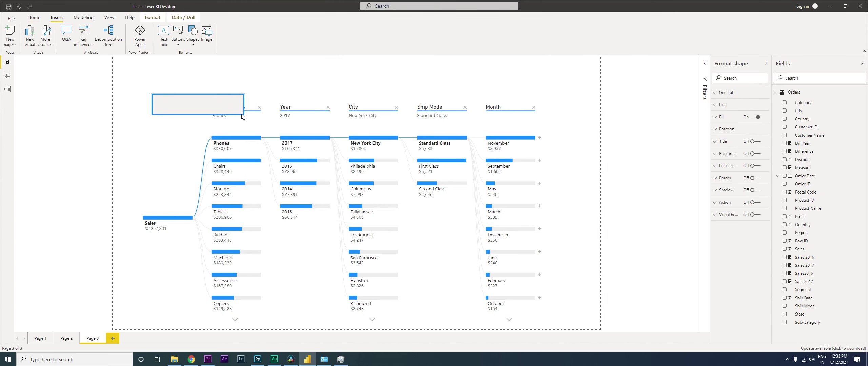
left_click_drag(199, 109, 210, 76)
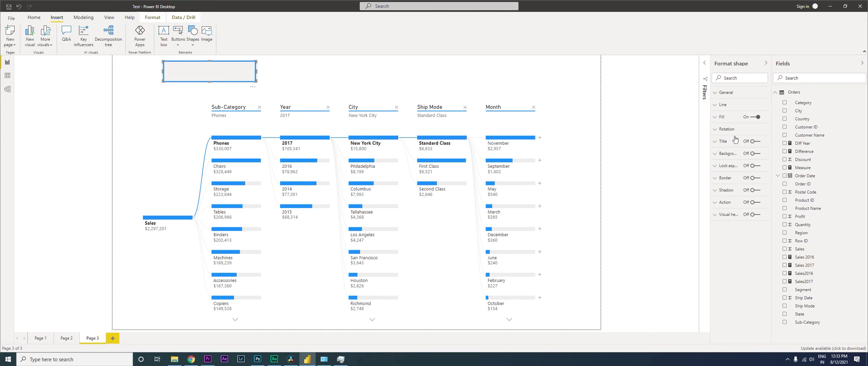
- Give the rectangle an orange background and turn its fill off
left_click(753, 154)
left_click(728, 155)
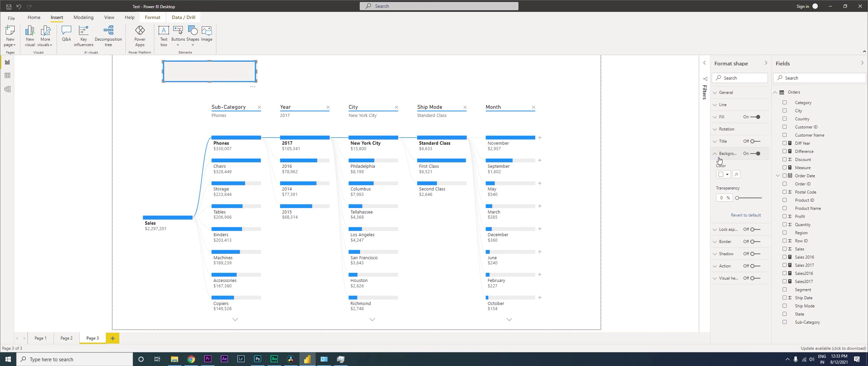
left_click(728, 176)
left_click(675, 187)
left_click(755, 117)
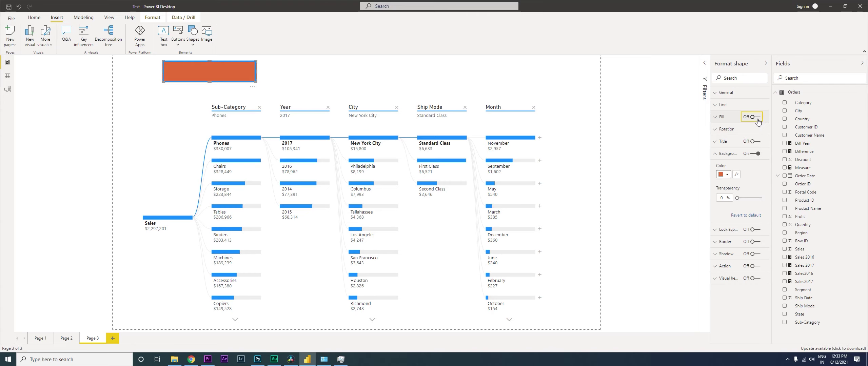
left_click(339, 83)
left_click(254, 80)
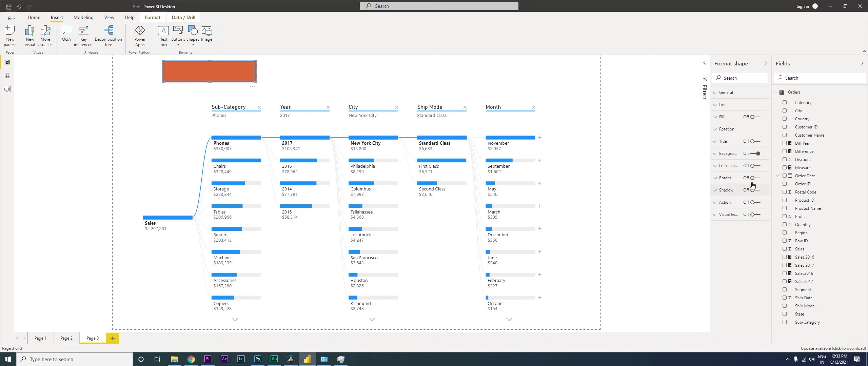
- Set the rectangle's outline transparency to 100% and move the bar to the top-left
left_click(716, 107)
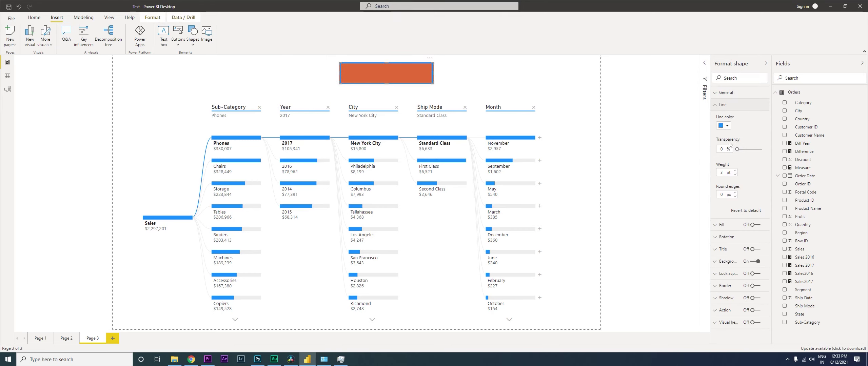
left_click_drag(737, 149, 782, 153)
left_click(511, 69)
left_click(410, 80)
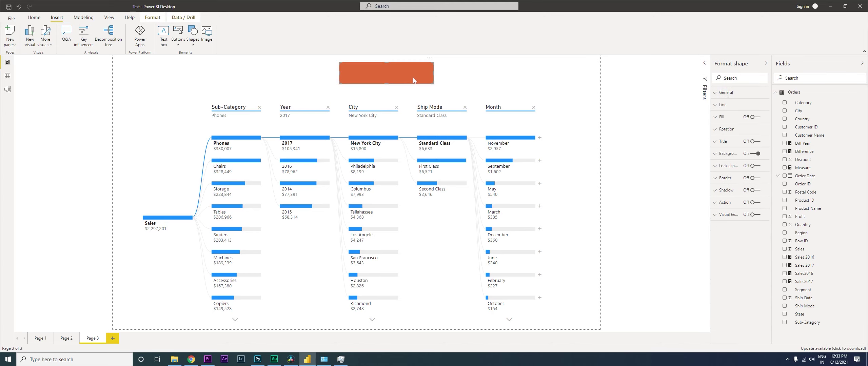
left_click_drag(407, 79, 170, 70)
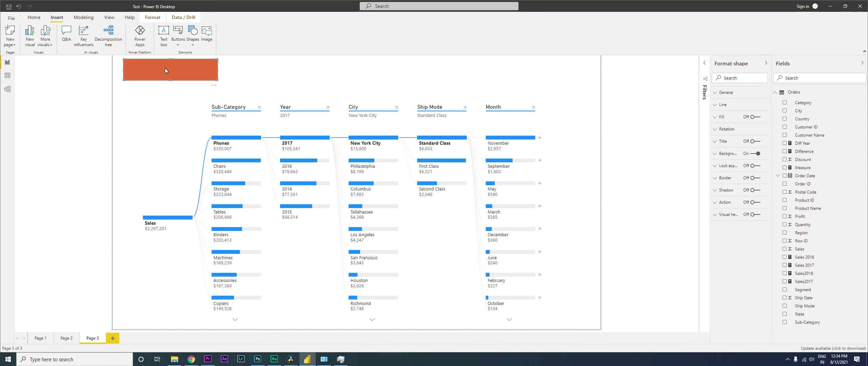
- Add a centred 'Yearly Analysis' title to the orange shape at 22 pt
left_click(753, 142)
left_click(722, 142)
left_click(733, 162)
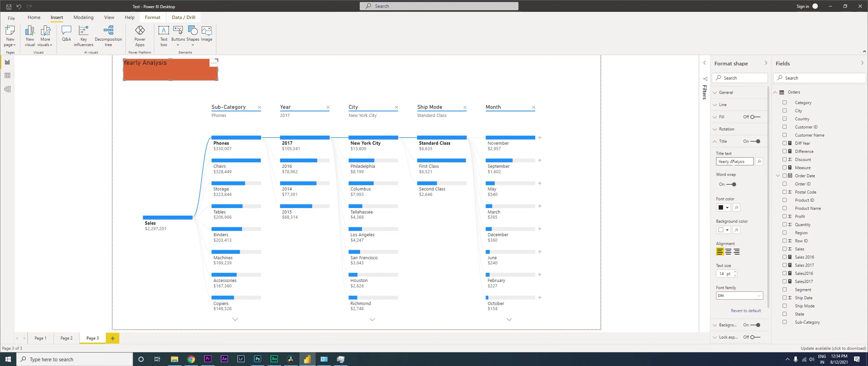
left_click(728, 252)
left_click(735, 272)
left_click(735, 272)
left_click(734, 272)
left_click(735, 272)
left_click(735, 273)
left_click(735, 273)
left_click(735, 273)
left_click(735, 272)
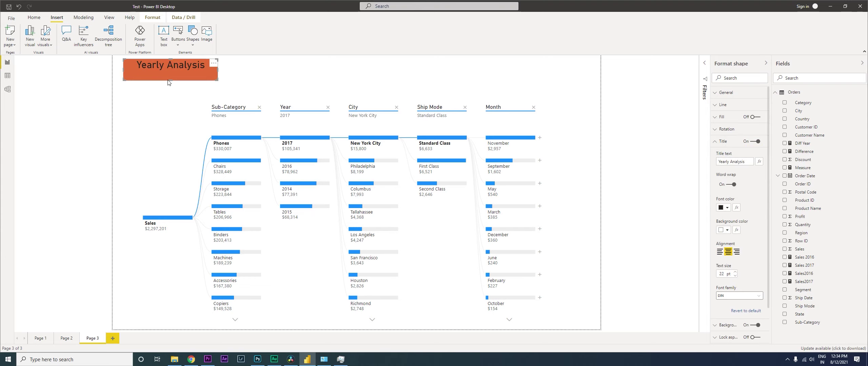
- Make the Yearly Analysis shape shorter and set its title text colour to white
left_click_drag(171, 80, 172, 72)
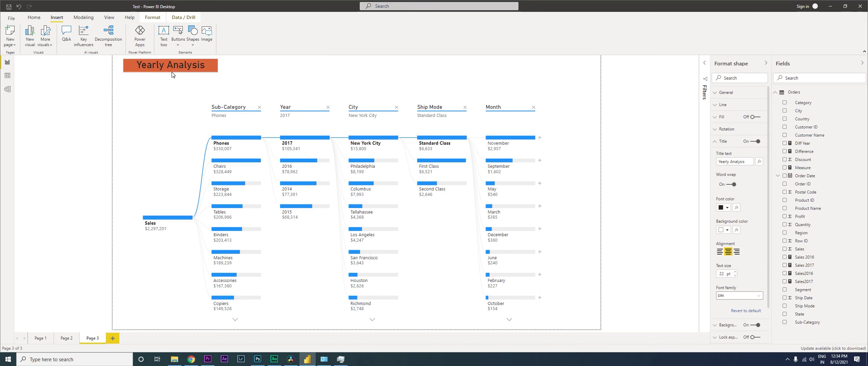
left_click(727, 207)
left_click(637, 222)
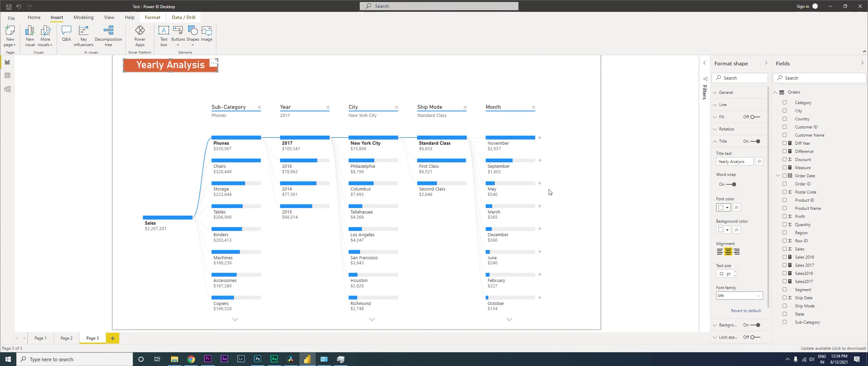
left_click(217, 77)
left_click(204, 72)
- Duplicate the Yearly Analysis button beside the original and retitle the copy toward Sub Category
key("ctrl+c")
key("ctrl+v")
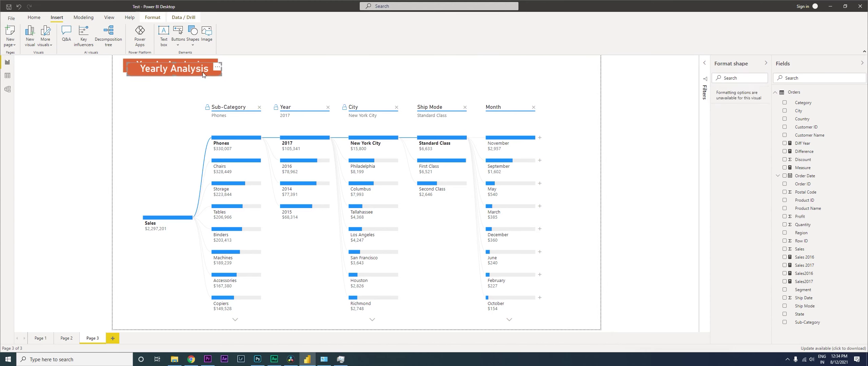
left_click_drag(203, 72, 303, 75)
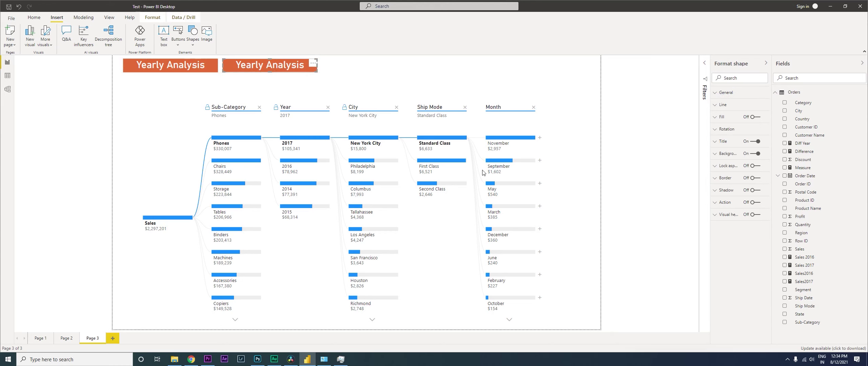
left_click(720, 142)
left_click_drag(729, 162, 712, 165)
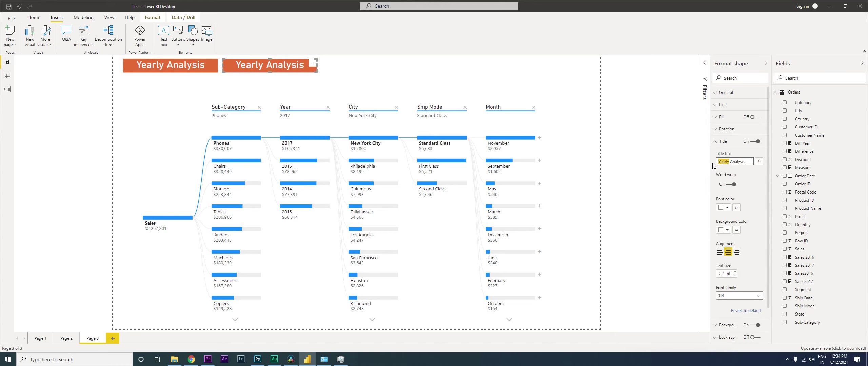
type("Sub Ca")
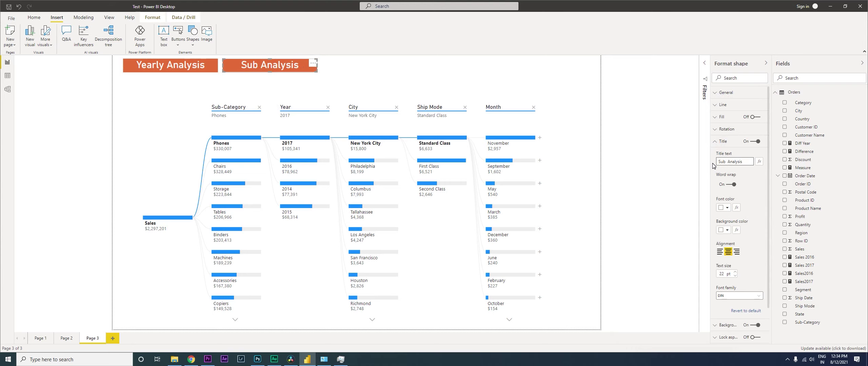
type("tegor")
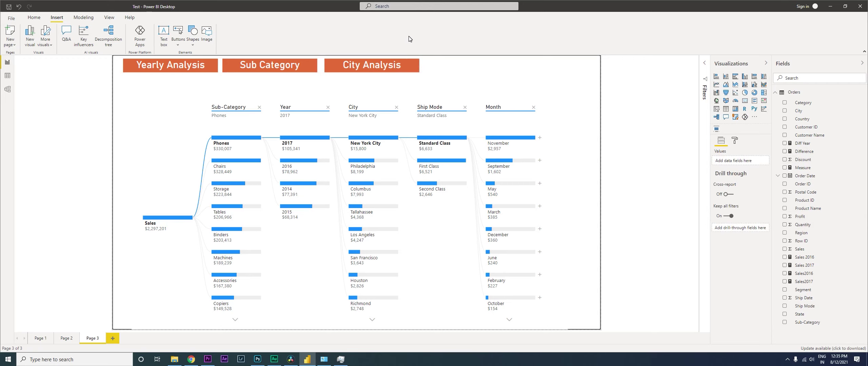
- Add a bookmark of the current page state and nudge the decomposition tree slightly up
left_click(109, 17)
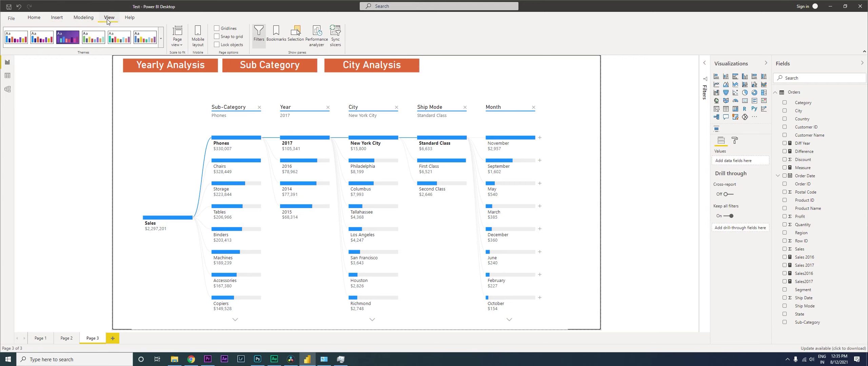
left_click(276, 36)
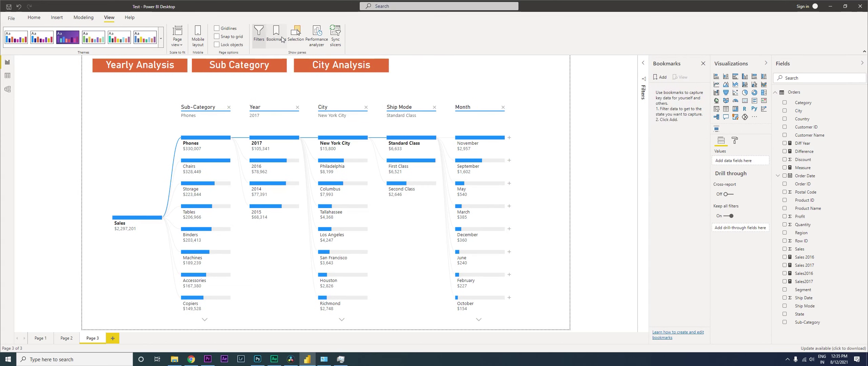
left_click(661, 78)
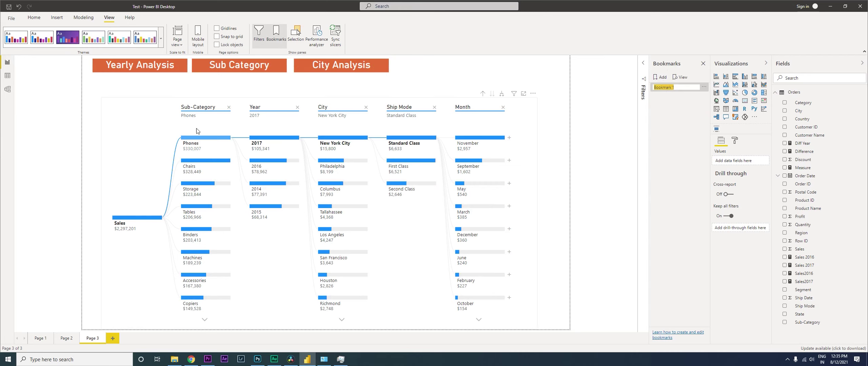
left_click(304, 102)
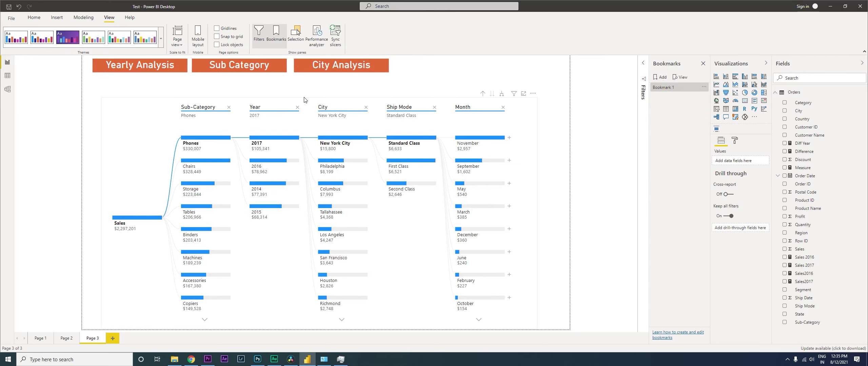
left_click_drag(303, 95, 301, 91)
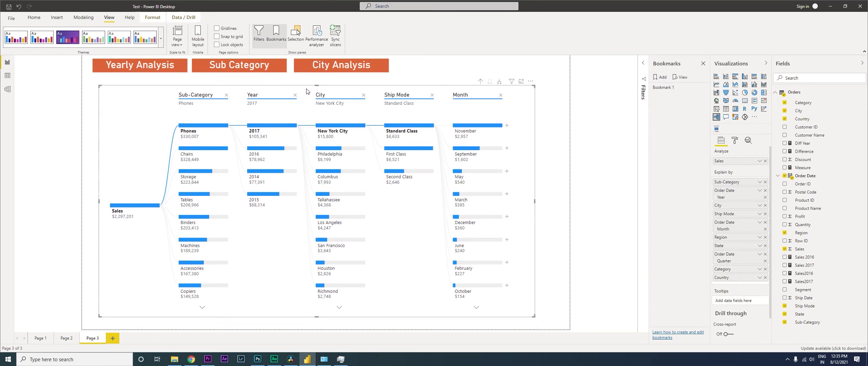
- Rename Bookmark 1 to Sub Category
double_click(671, 91)
type("Sub Category")
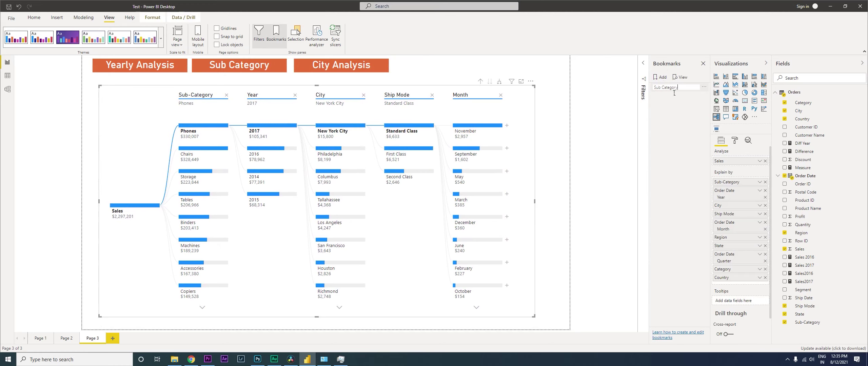
key("Return")
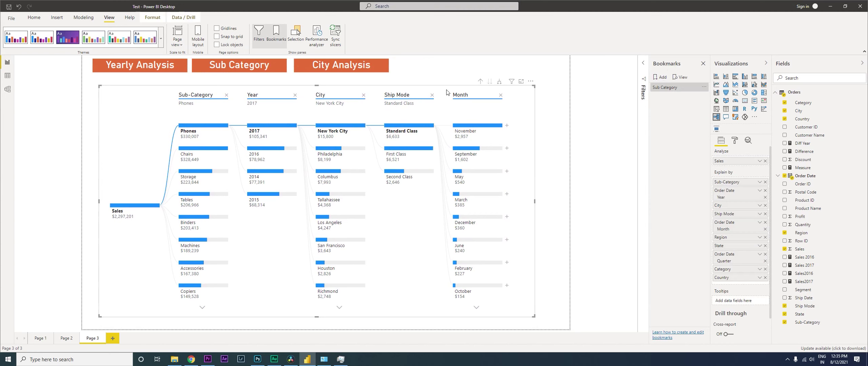
- Rename the Decomposition tree layer to 'Sub Category' in the Selection pane, correcting a typo
left_click(296, 34)
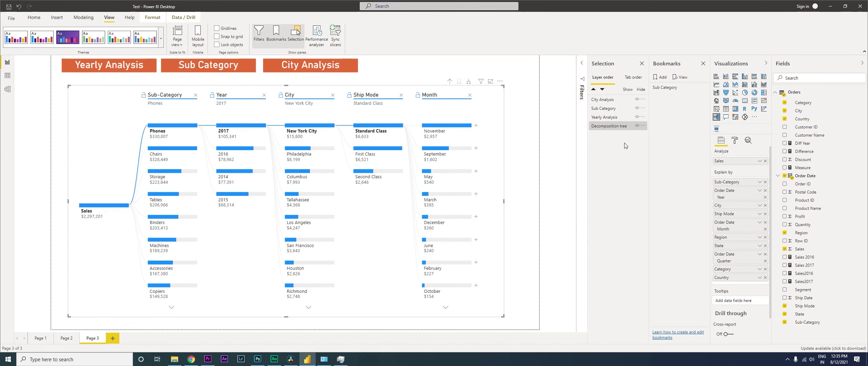
left_click(614, 131)
left_click(615, 131)
left_click(615, 131)
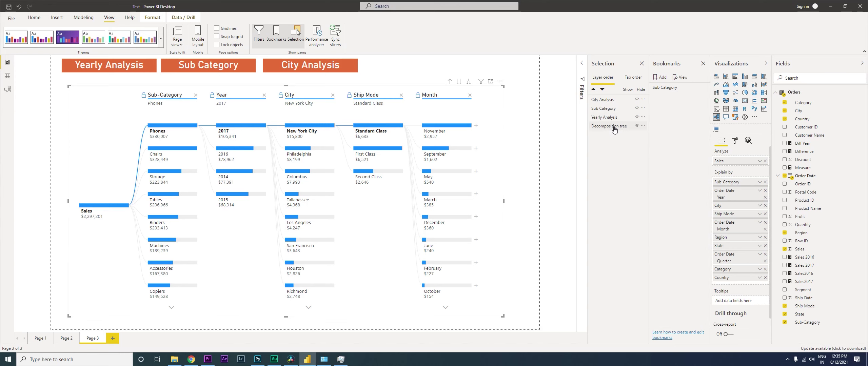
double_click(614, 130)
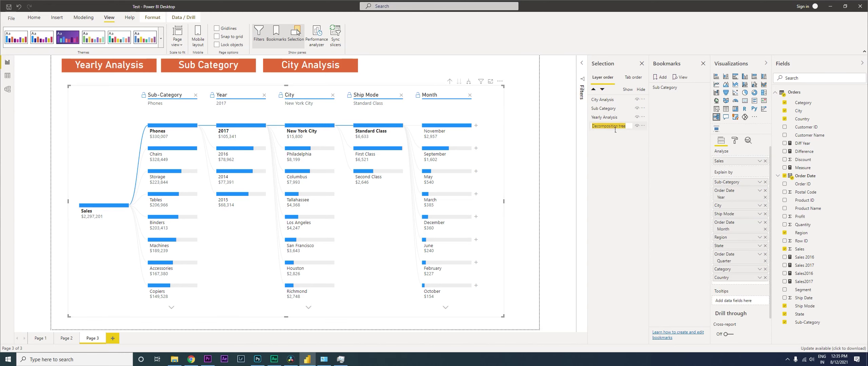
type("Sb Category")
key("Return")
double_click(613, 129)
left_click(597, 126)
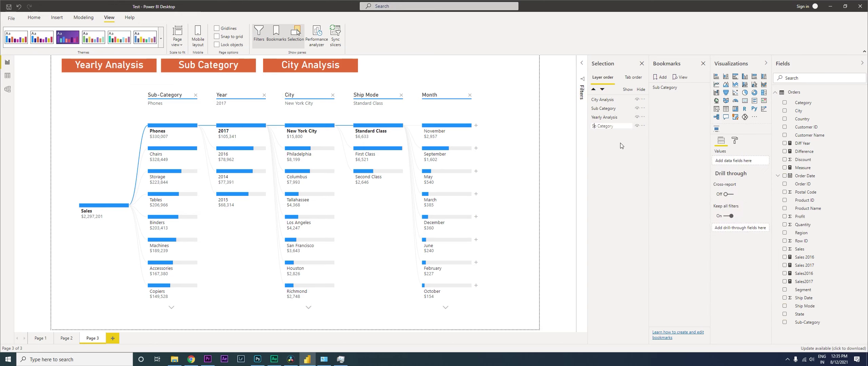
type("u")
key("Return")
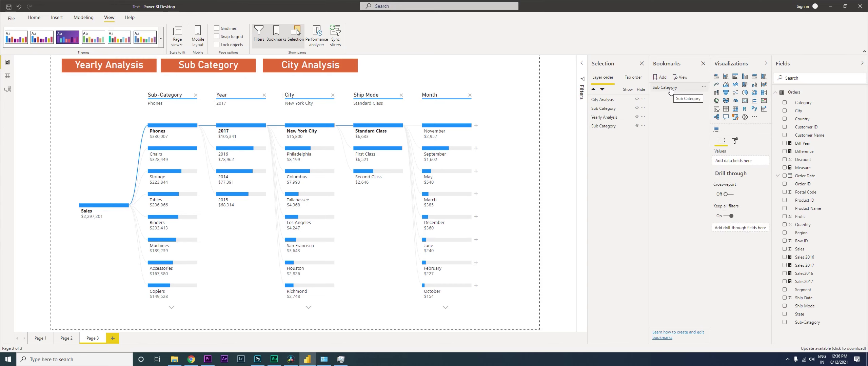
- Update the Sub Category bookmark with the current page state and apply it
left_click(705, 87)
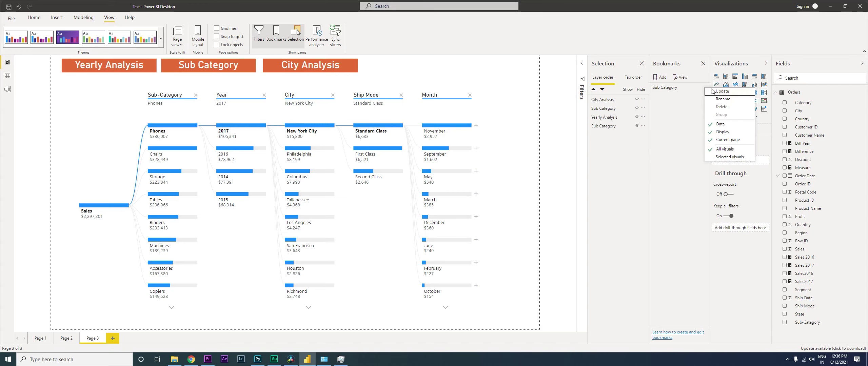
left_click(718, 91)
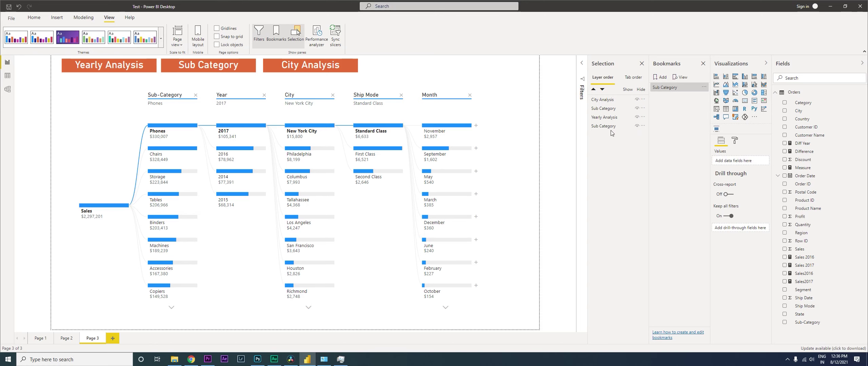
left_click(665, 90)
mouse_move(325, 149)
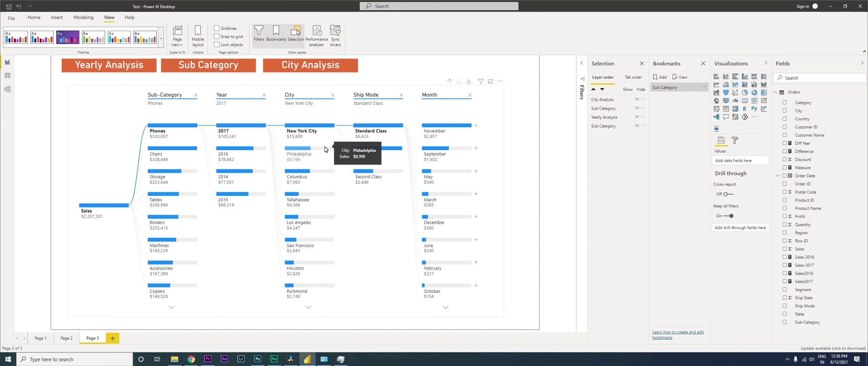
left_click(253, 92)
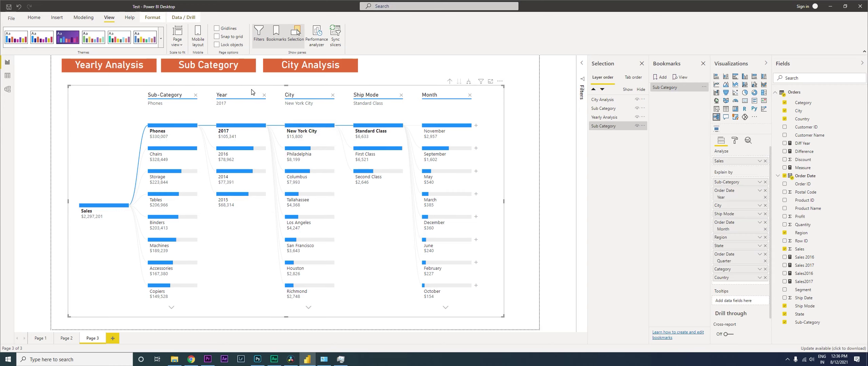
- Duplicate the decomposition tree and align the copy over the original's position
key("ctrl+c")
key("ctrl+v")
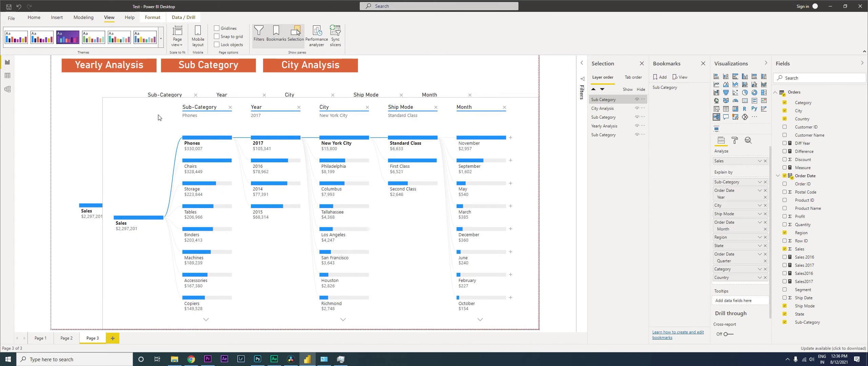
left_click_drag(161, 106, 137, 91)
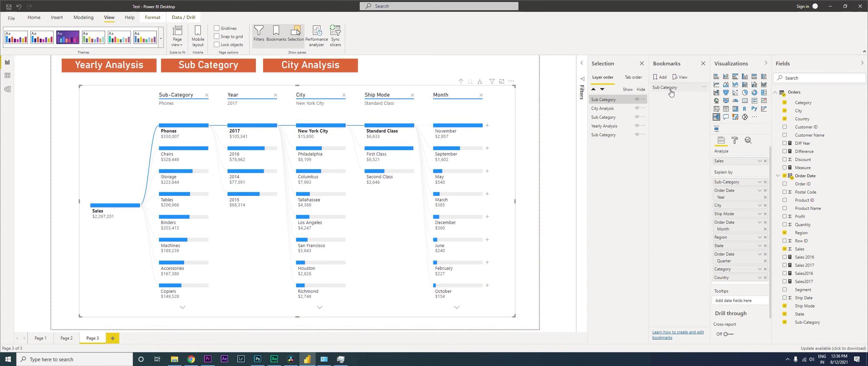
- Hide the original Sub Category tree layer, rename the copy's layer 'Yearly Analysis', then hide it
left_click(637, 134)
double_click(609, 100)
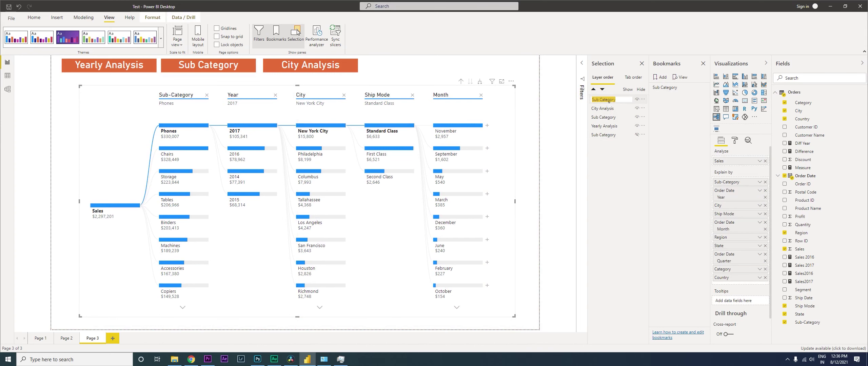
type("Yearly Ana")
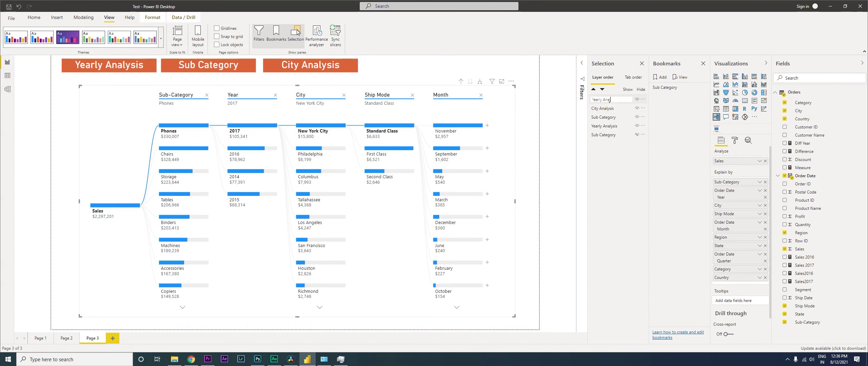
type("lysis")
key("Return")
left_click(637, 100)
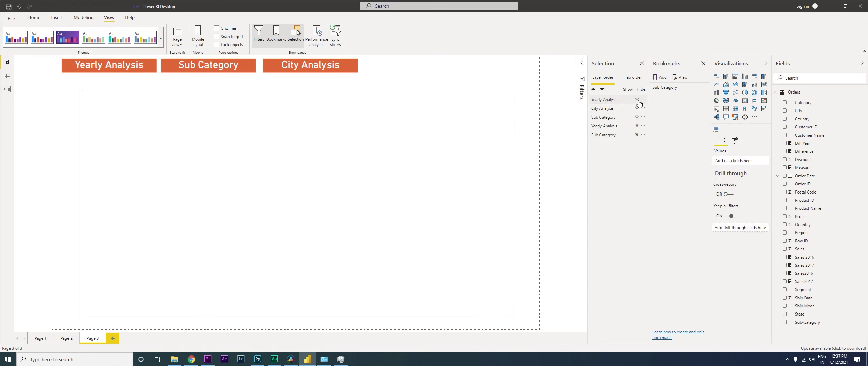
- Show the Yearly Analysis tree, remove its Year, City, Ship Mode and Month levels, and make Year the first level
left_click(637, 100)
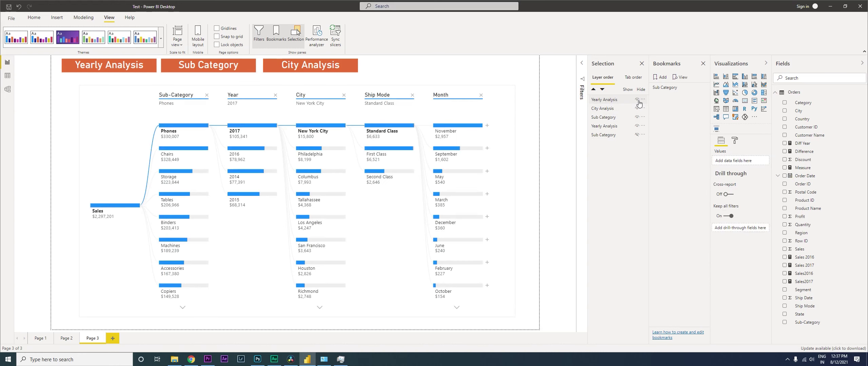
left_click(275, 95)
left_click(275, 96)
left_click(275, 96)
left_click(275, 96)
left_click(181, 96)
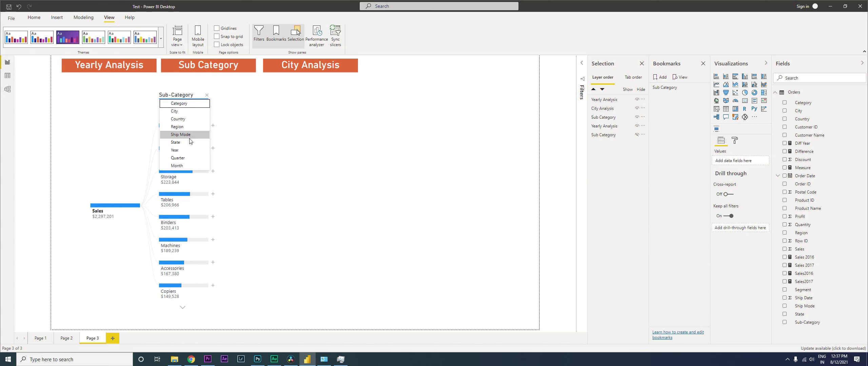
left_click(190, 150)
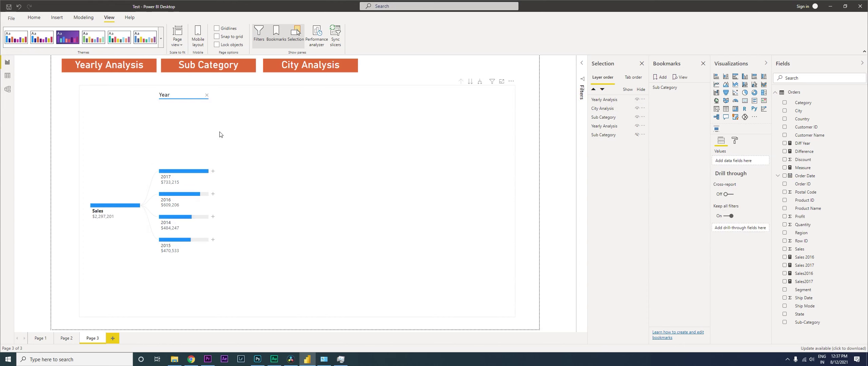
- Drill 2017 by Sub-Category, Phones by City, New York City by Ship Mode, Standard Class by Month
left_click(213, 171)
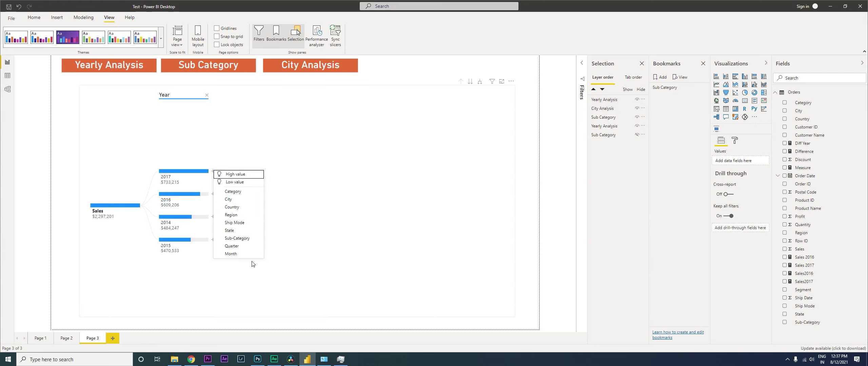
left_click(237, 238)
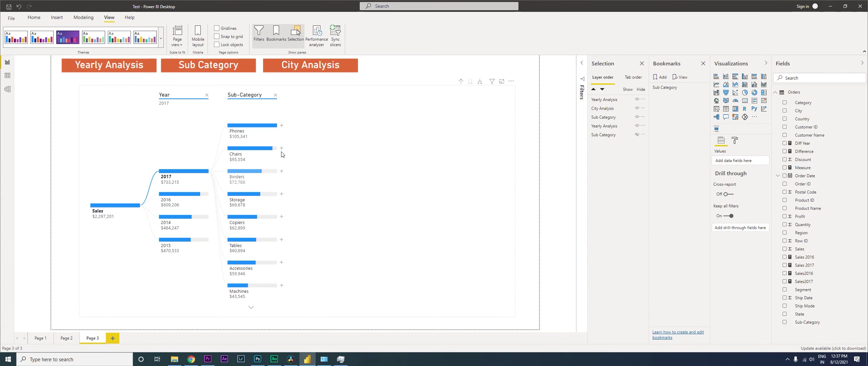
left_click(281, 126)
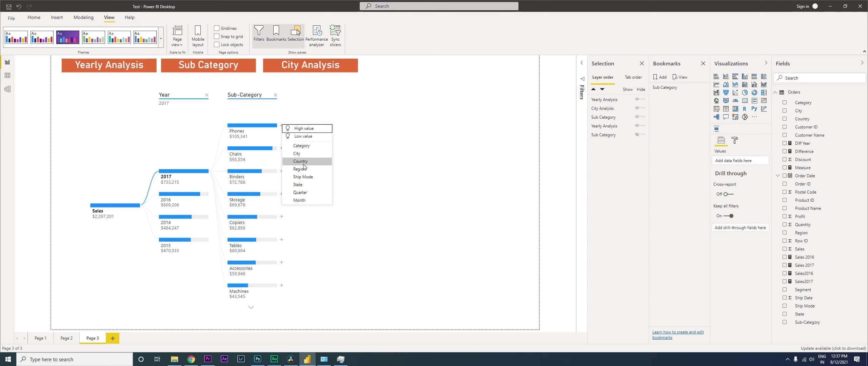
left_click(304, 155)
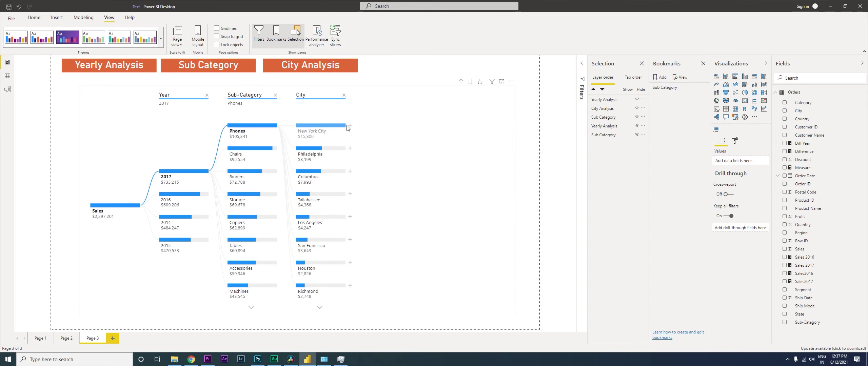
left_click(349, 125)
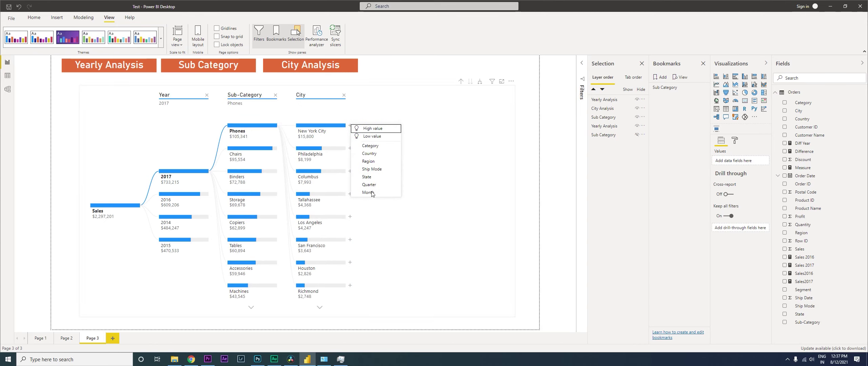
left_click(376, 171)
left_click(418, 126)
left_click(437, 184)
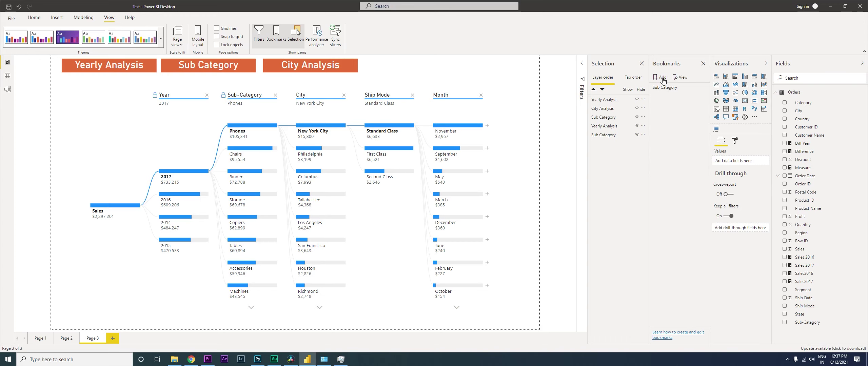
- Add a new bookmark and name it 'Yearly Analysis'
left_click(662, 81)
double_click(670, 96)
type("Yearly Analysis")
key("Return")
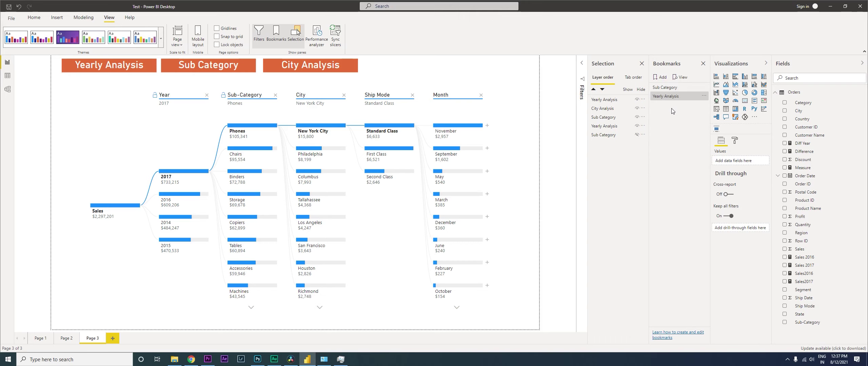
- Hide the second Sub Category layer, update the Yearly Analysis bookmark, then apply Sub Category
left_click(637, 134)
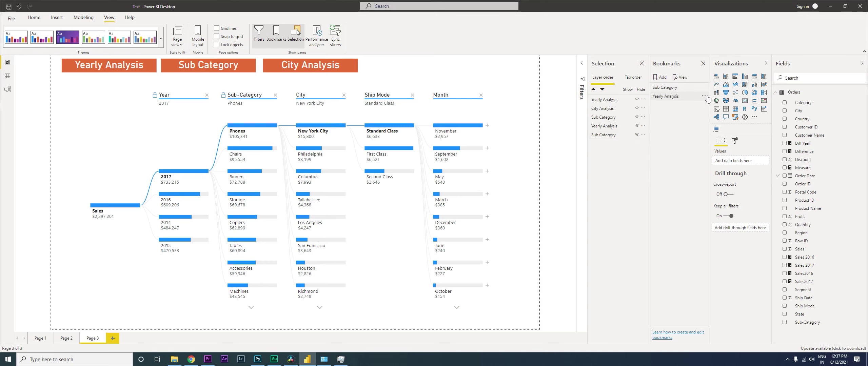
left_click(691, 96)
left_click(704, 97)
left_click(712, 101)
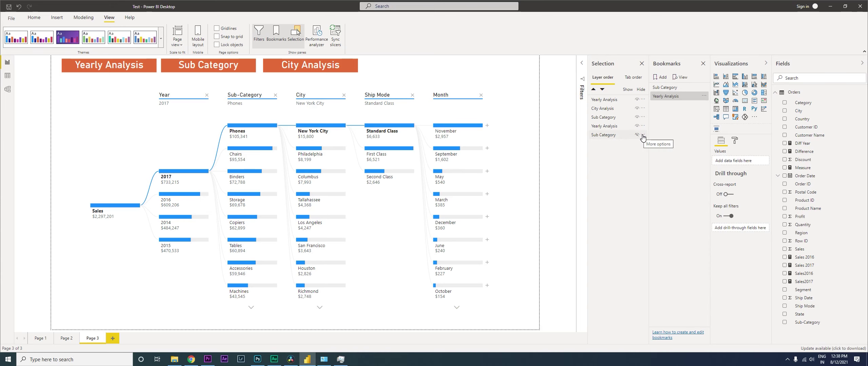
left_click(664, 87)
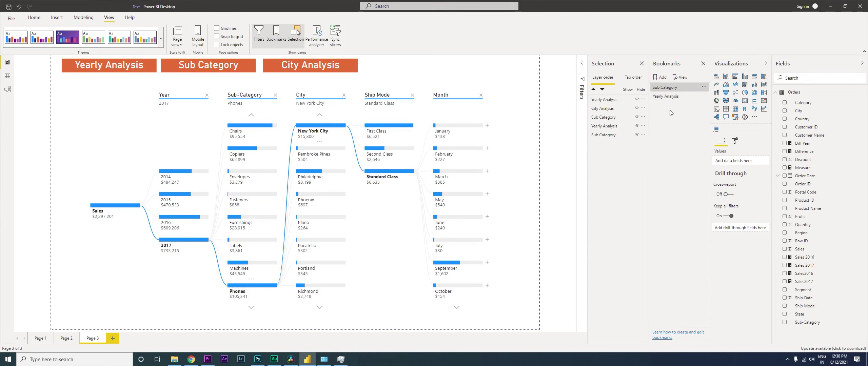
- Update the Sub Category bookmark with the Yearly Analysis tree hidden, then apply Yearly Analysis to verify
left_click(670, 89)
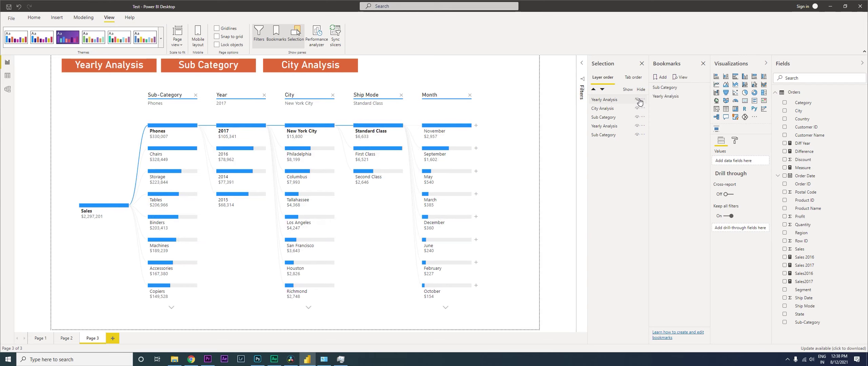
left_click(638, 100)
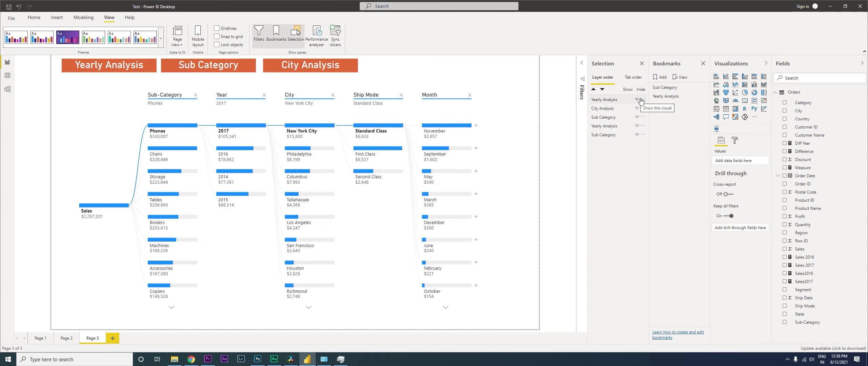
left_click(664, 88)
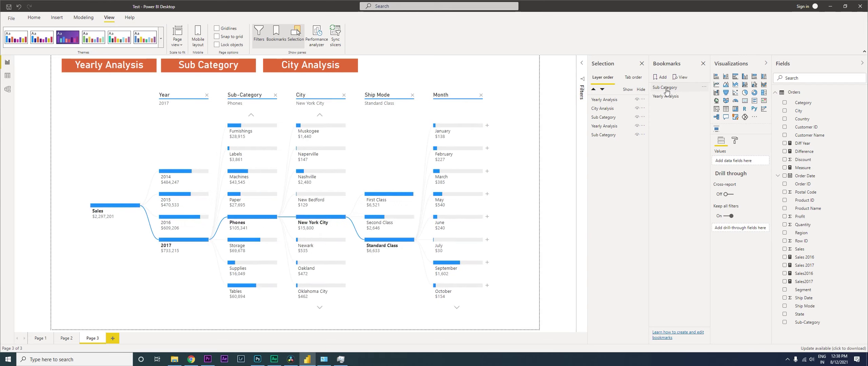
left_click(639, 100)
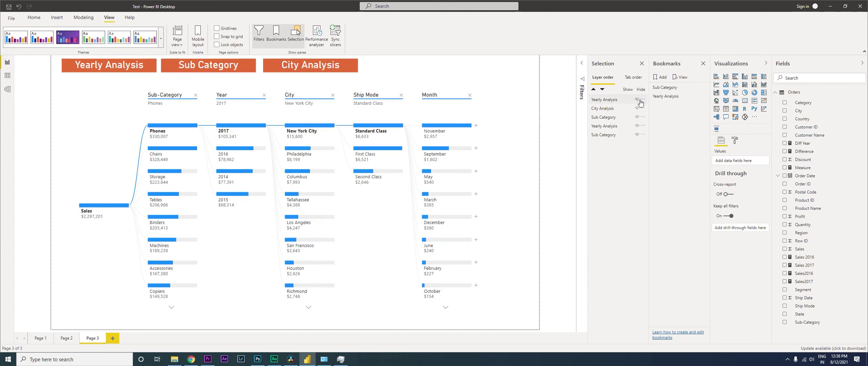
left_click(704, 89)
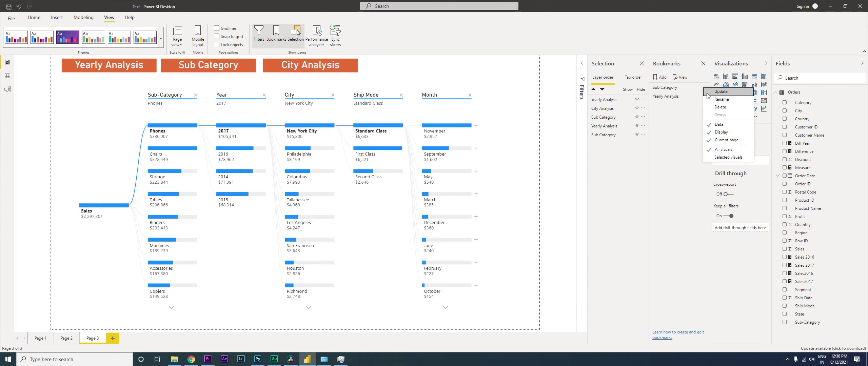
left_click(712, 94)
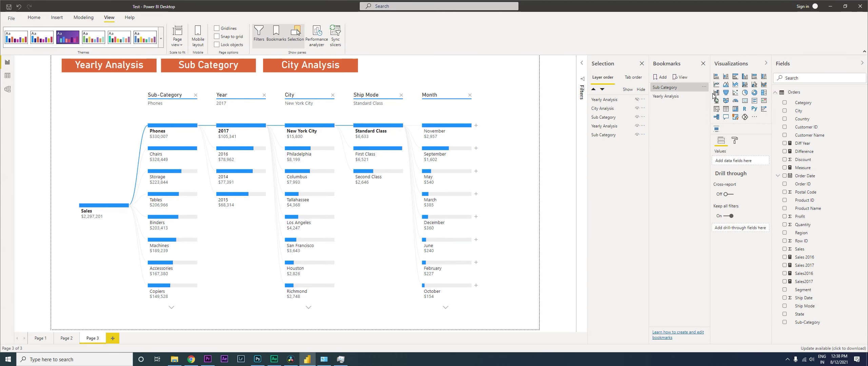
left_click(666, 98)
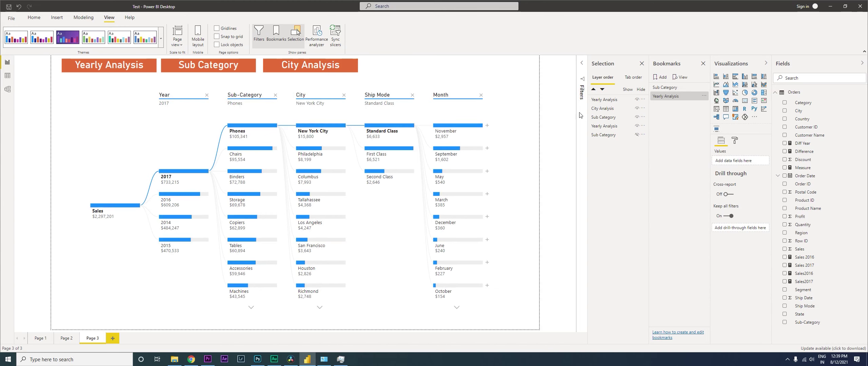
- Give the Yearly Analysis button a bookmark action linked to the Yearly Analysis bookmark
left_click(669, 88)
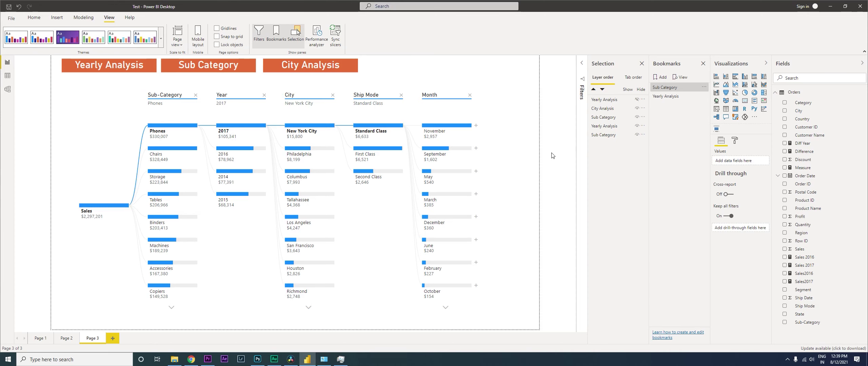
left_click(116, 67)
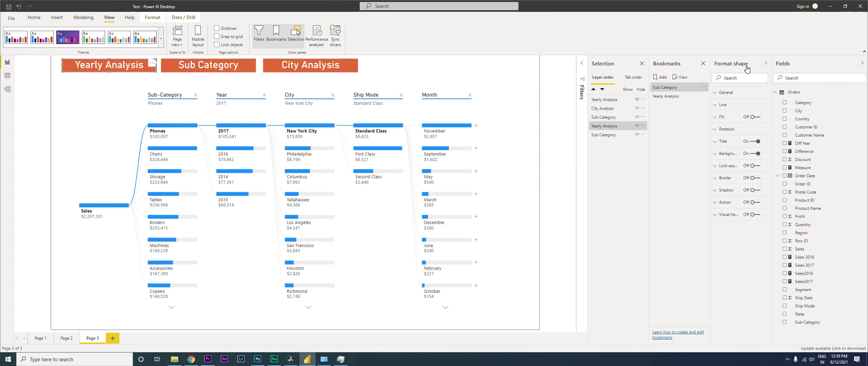
left_click(755, 203)
left_click(717, 205)
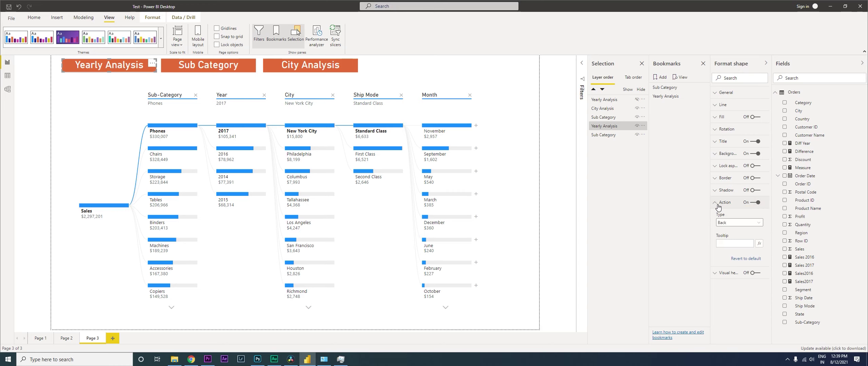
left_click(732, 225)
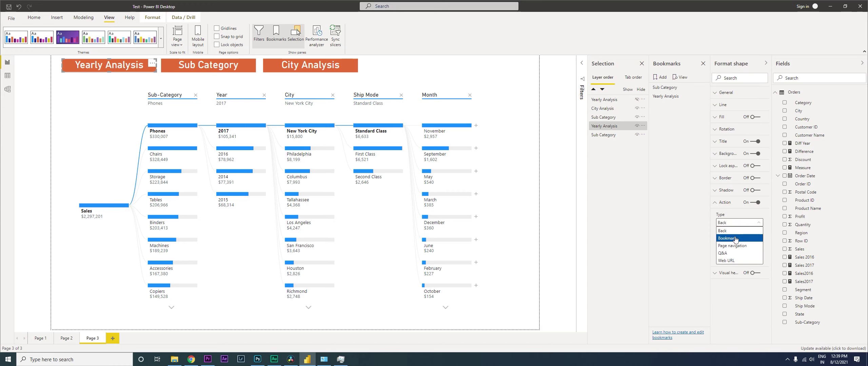
left_click(732, 239)
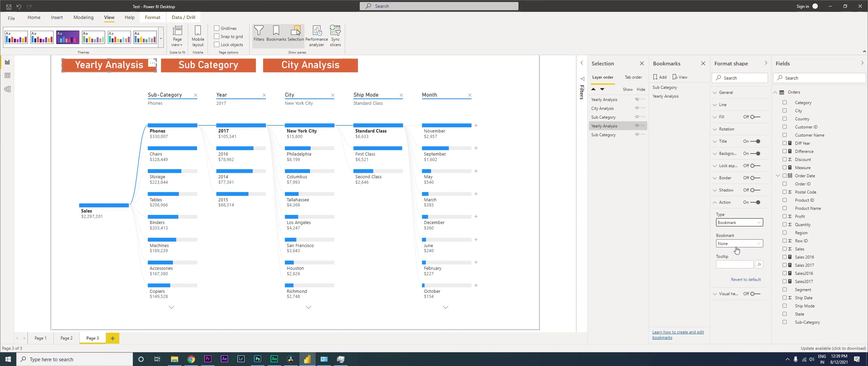
left_click(741, 243)
left_click(741, 266)
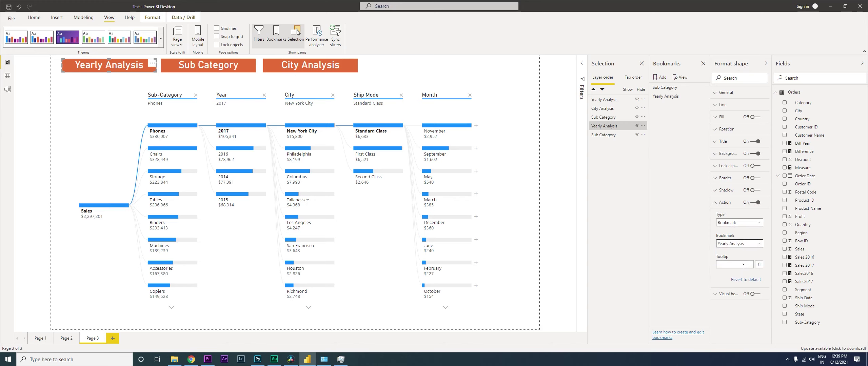
left_click(385, 68)
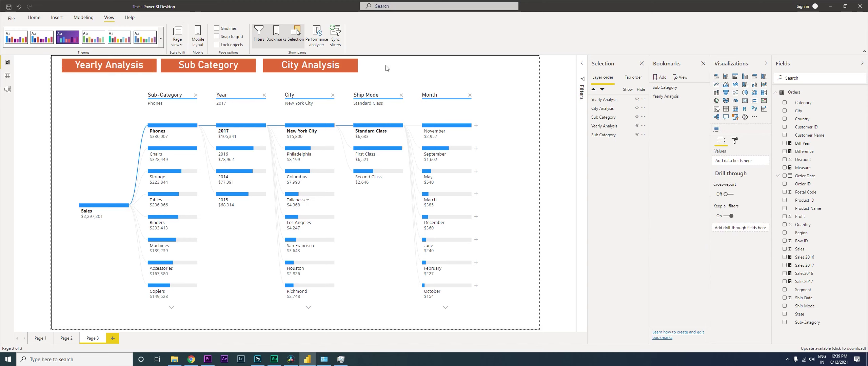
- Give the Sub Category button a bookmark action linked to the Sub Category bookmark
left_click(229, 73)
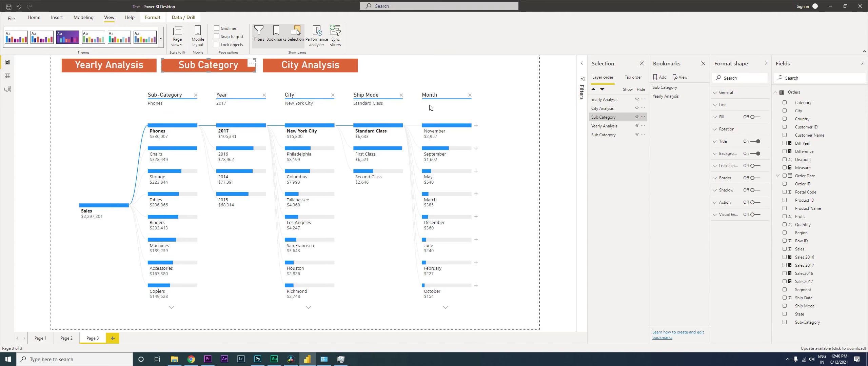
left_click(754, 202)
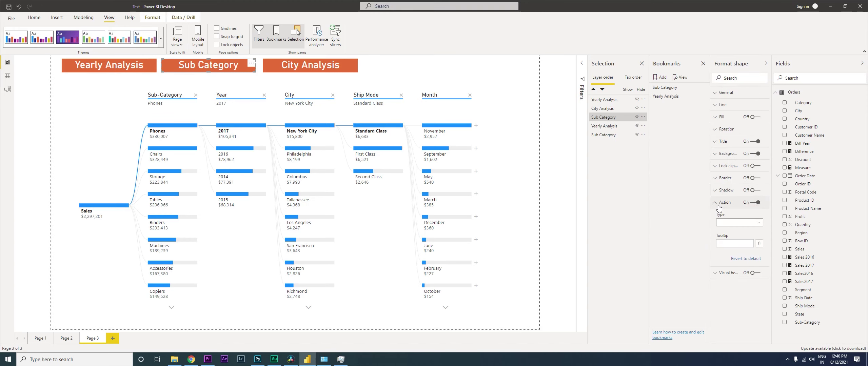
left_click(733, 222)
left_click(732, 234)
left_click(737, 243)
left_click(731, 259)
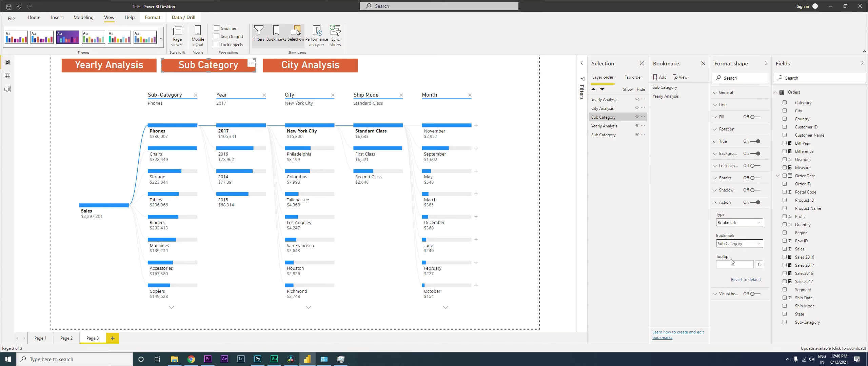
- Close the formatting, Bookmarks and Selection panes
left_click(766, 63)
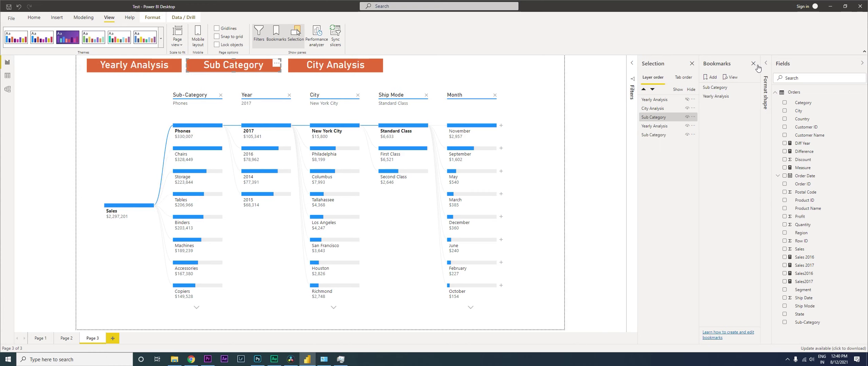
left_click(757, 65)
left_click(753, 63)
left_click(132, 67)
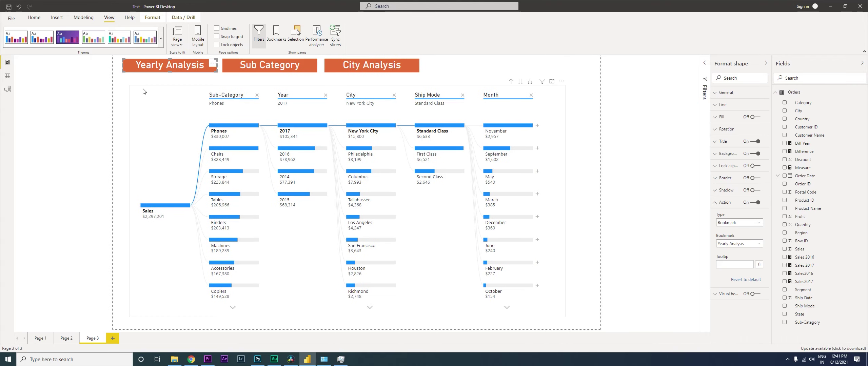
left_click(126, 86)
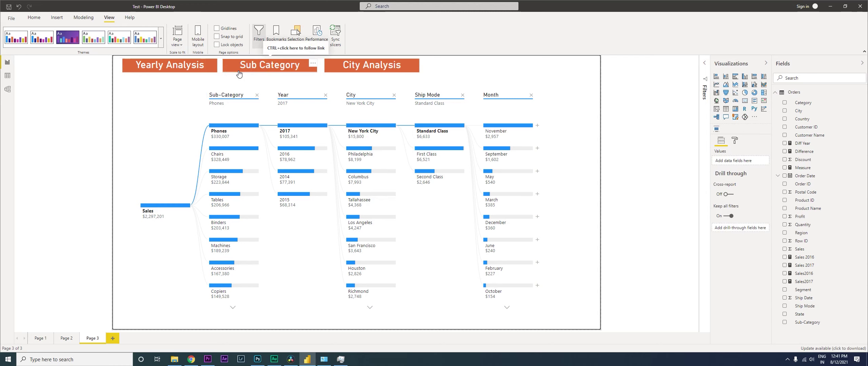
left_click(165, 73, "ctrl")
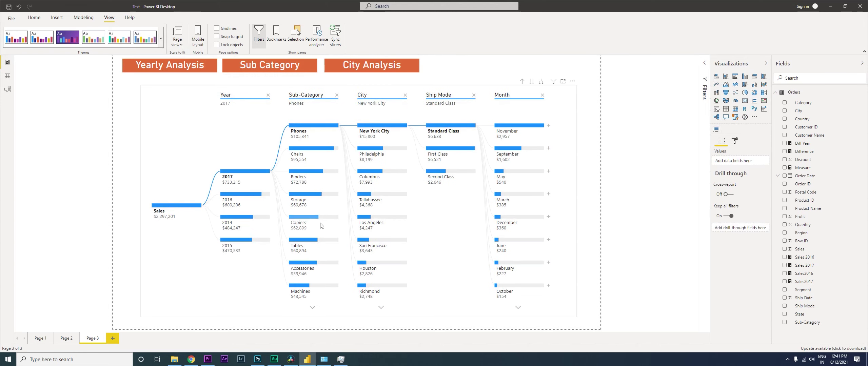
left_click(262, 74, "ctrl")
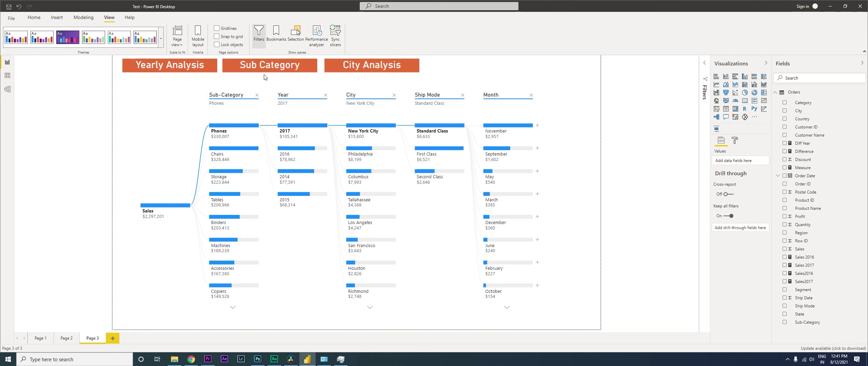
mouse_move(443, 162)
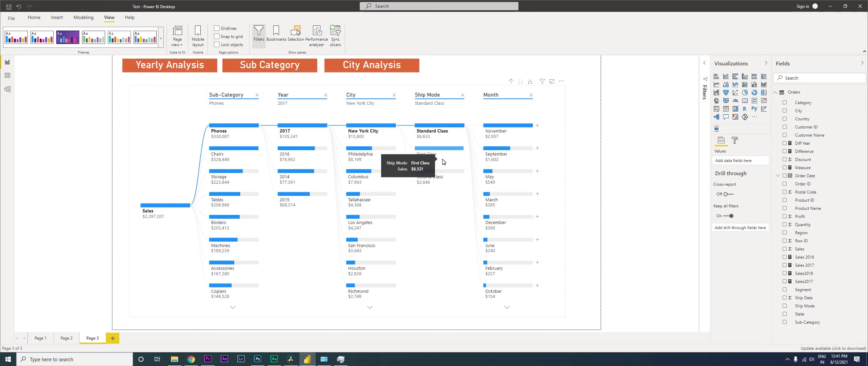